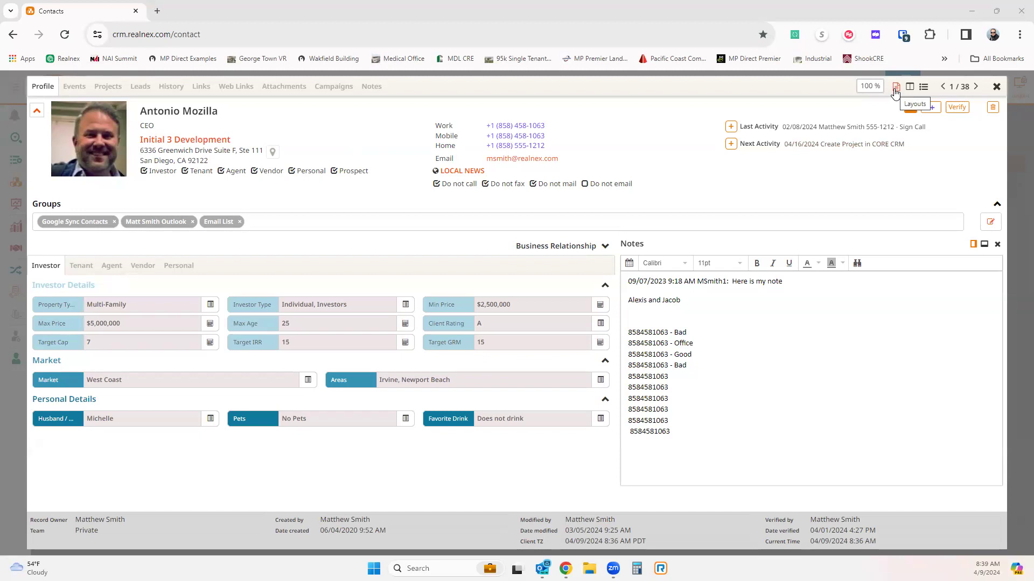
Apply the Investor Existing Users Layout to the open contact's Investor section and look through its fields
right_click(442, 303)
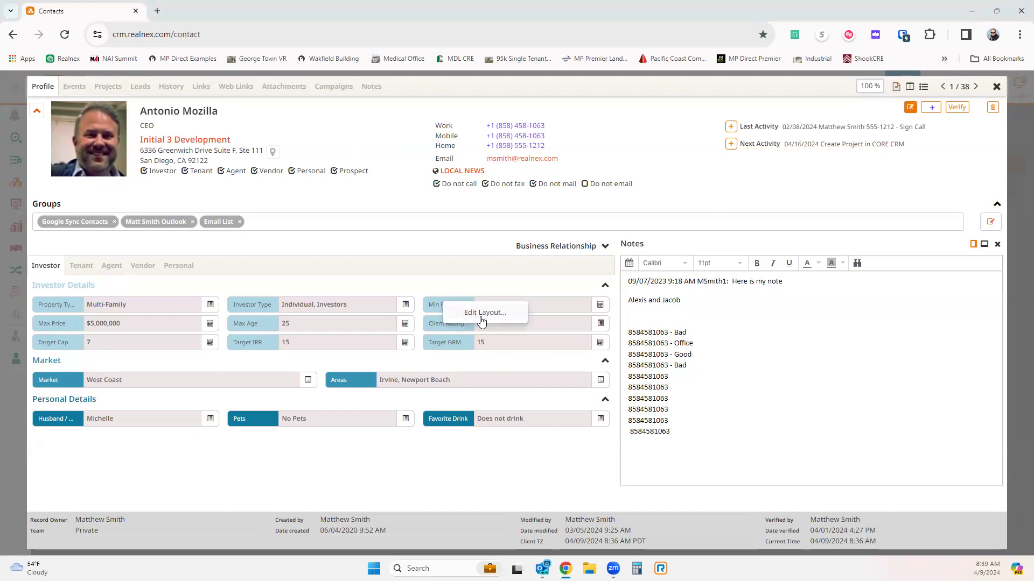
click(1003, 103)
click(895, 87)
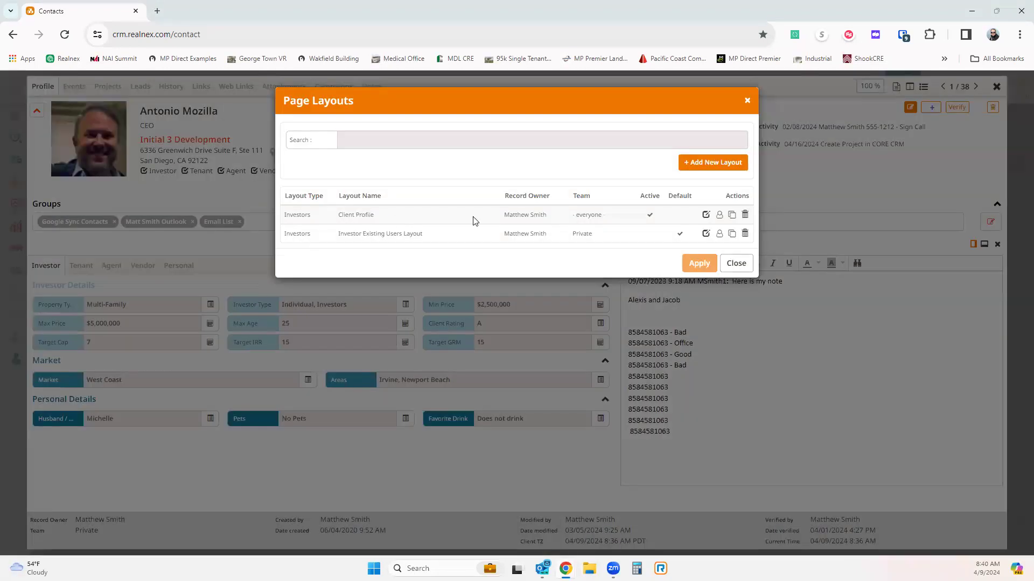
click(553, 218)
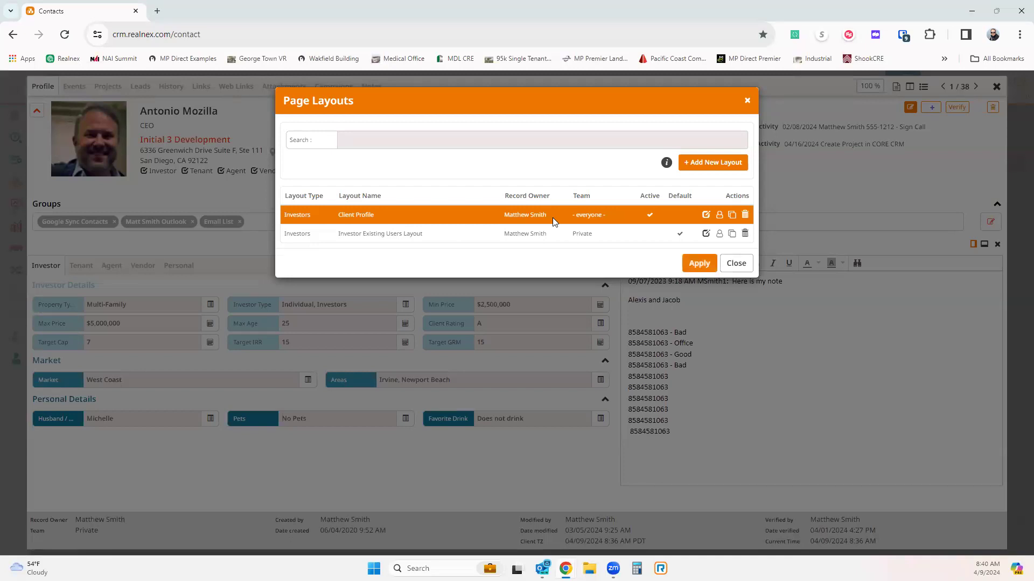
click(493, 236)
click(700, 264)
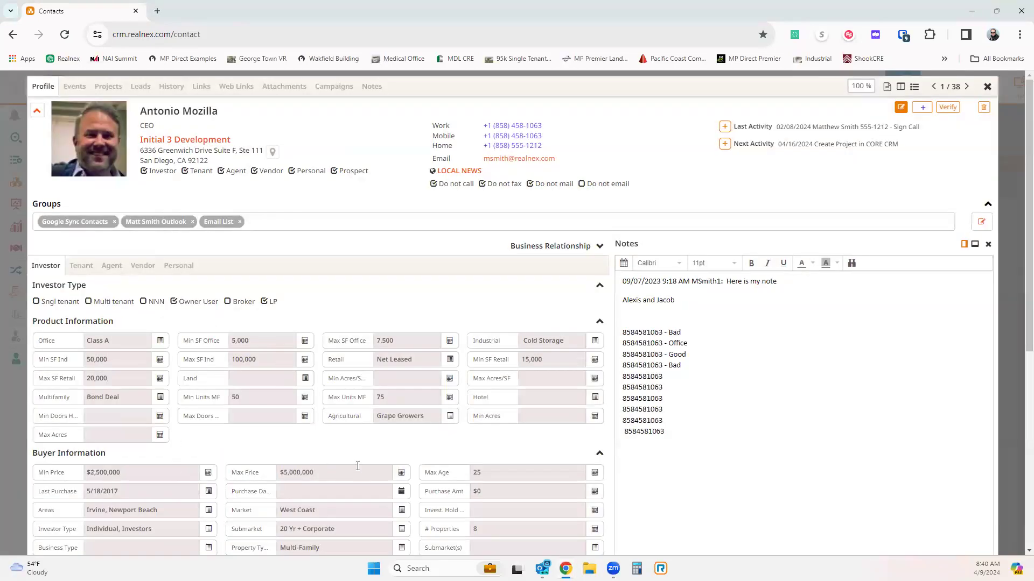
scroll(334, 423, down, 3)
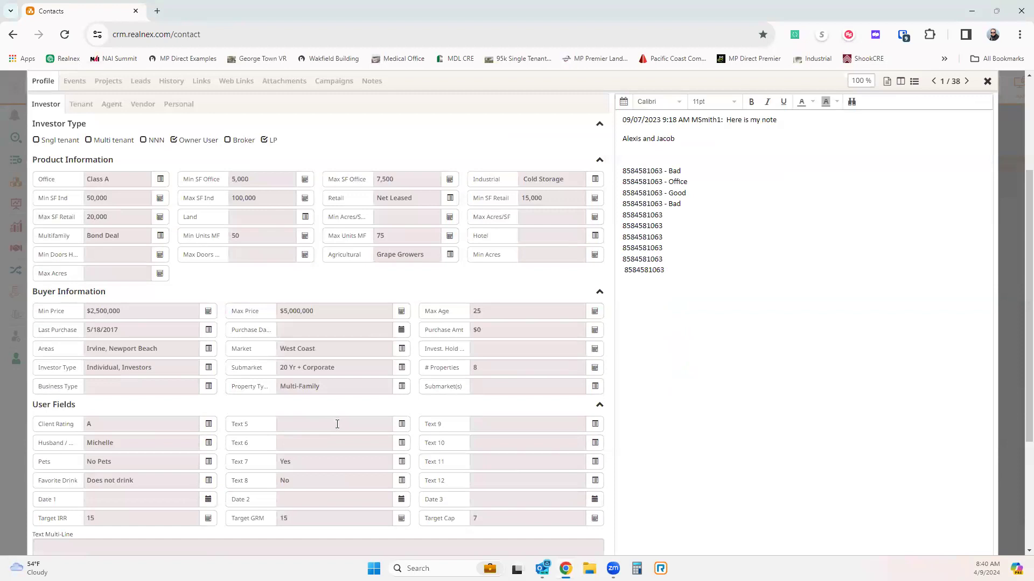
scroll(337, 424, up, 3)
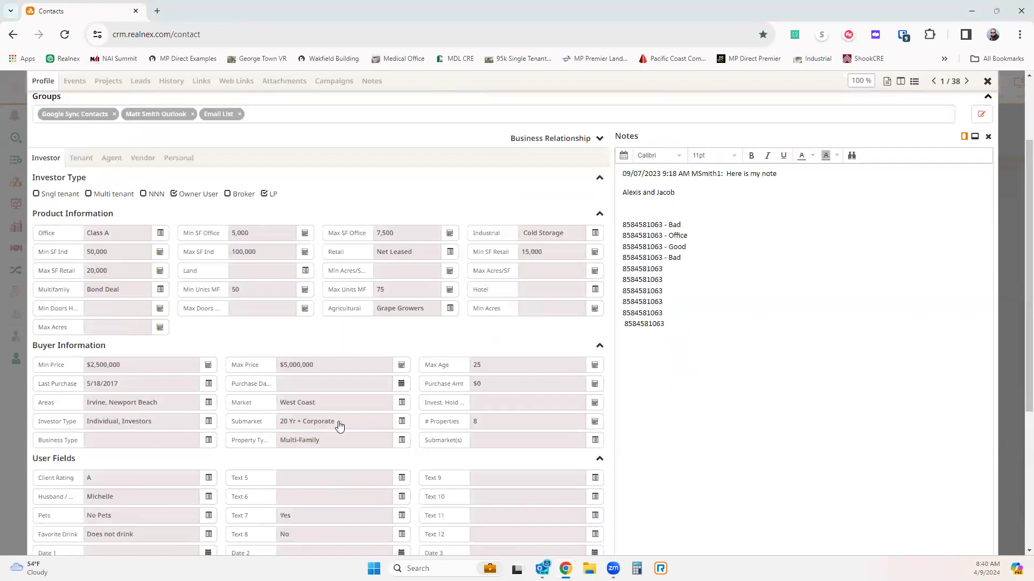
Switch the contact's investor page layout back to Client Profile
click(887, 87)
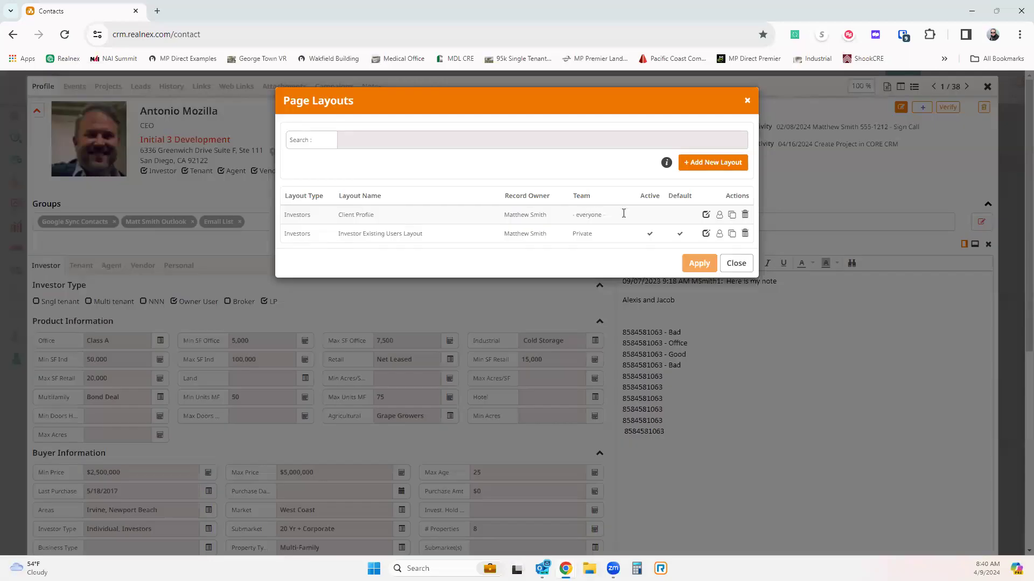
click(592, 214)
click(695, 263)
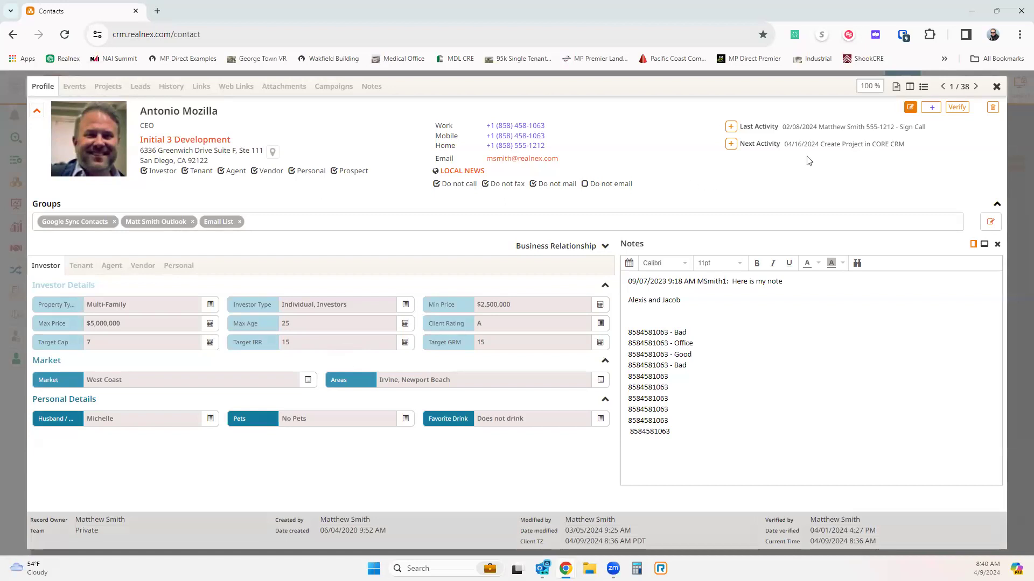
Close the contact record and open the system-wide Page Layouts settings
click(996, 88)
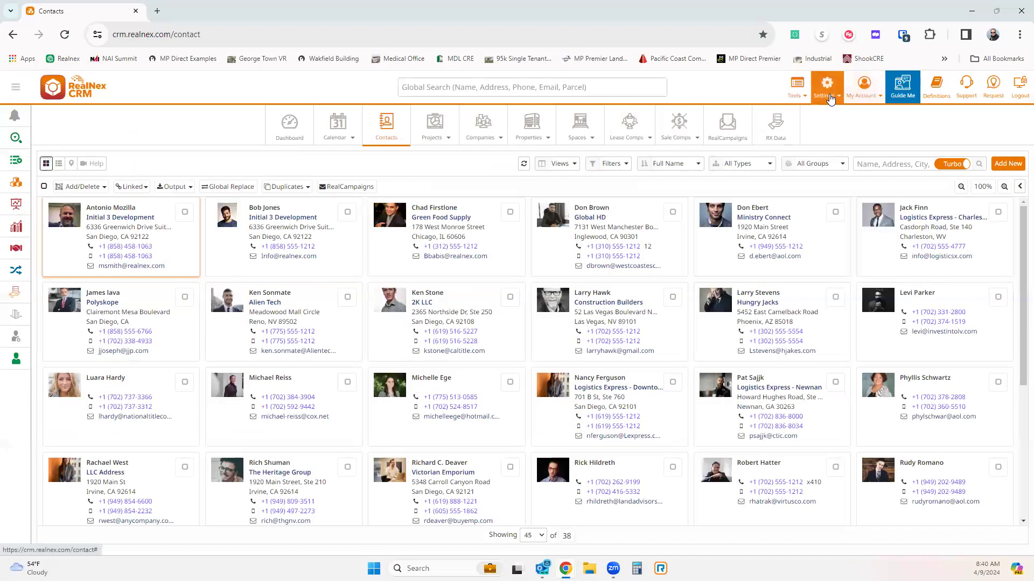
click(831, 99)
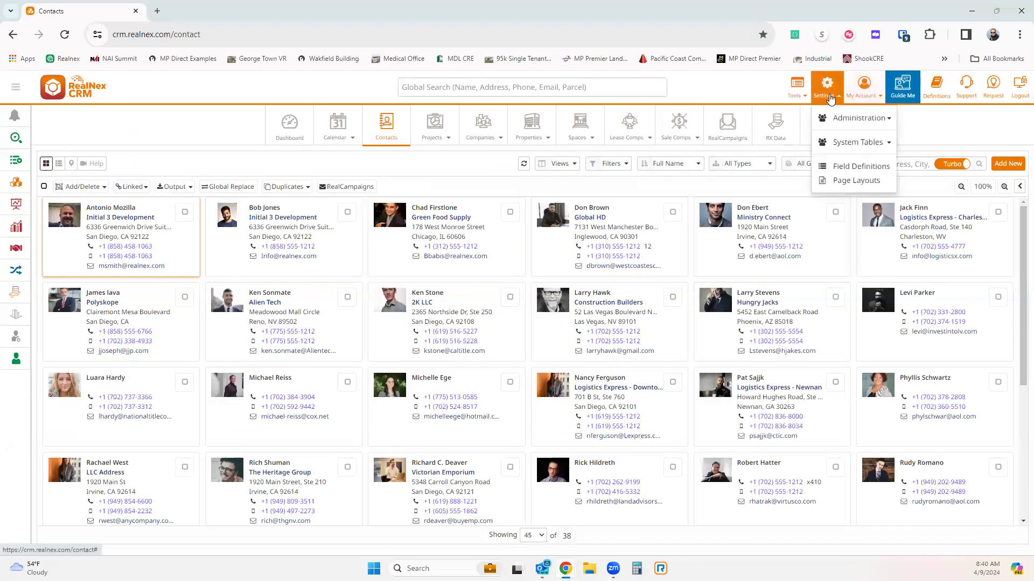
click(487, 254)
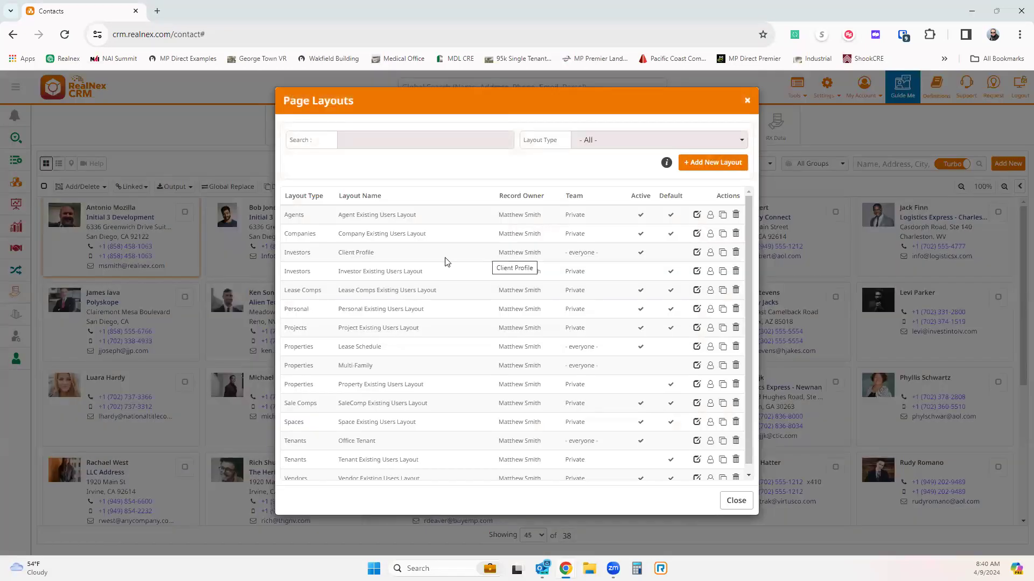
Compare the team, active and default status of the two Investors layouts, Client Profile and Investor Existing Users Layout
drag(282, 253, 618, 260)
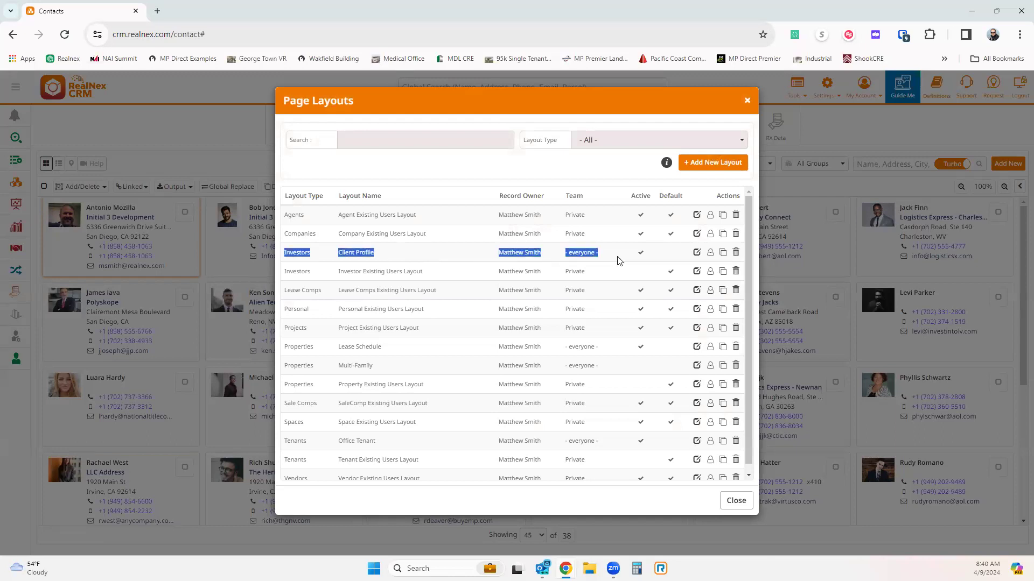
click(649, 258)
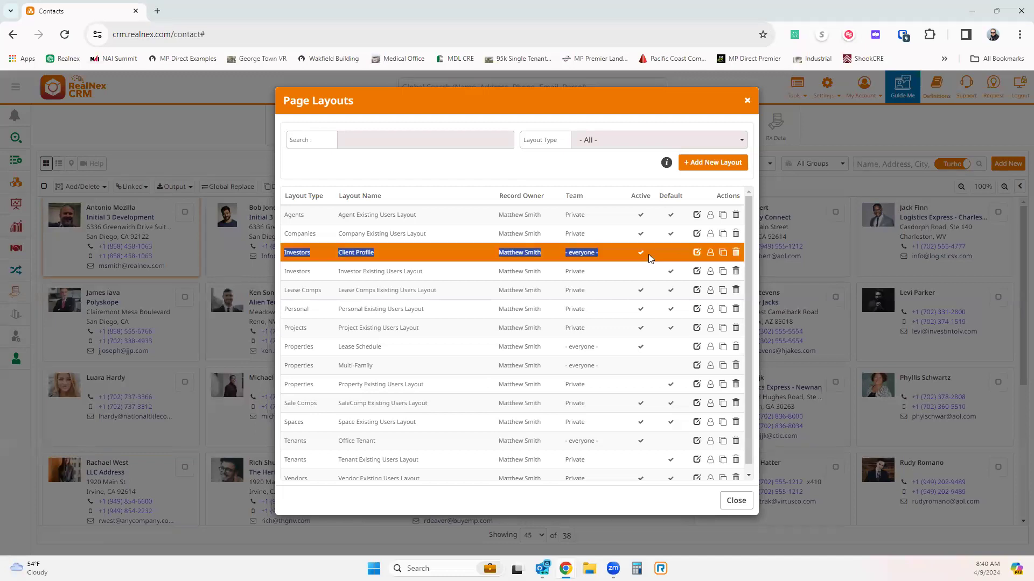
drag(280, 273, 425, 276)
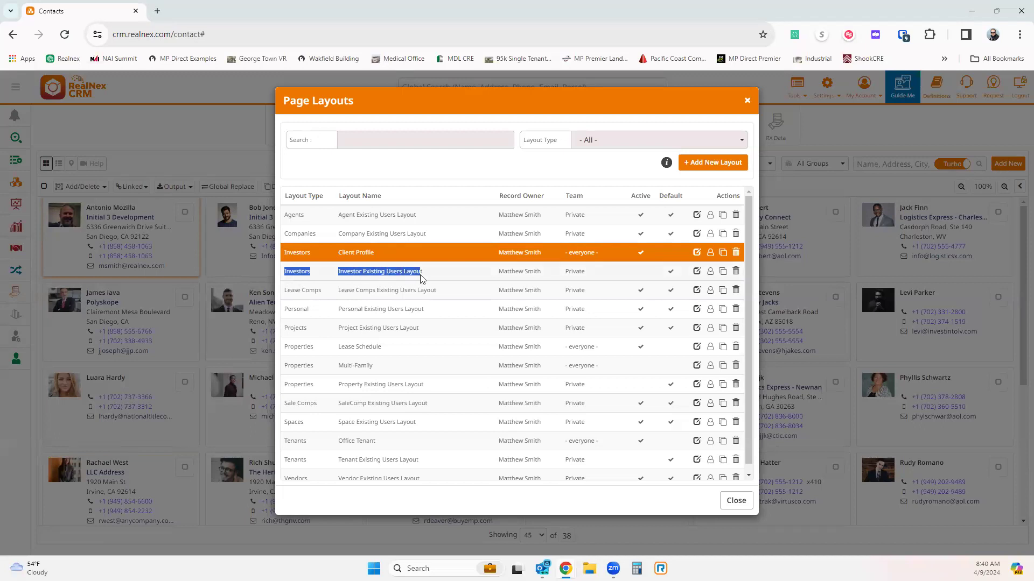
click(500, 274)
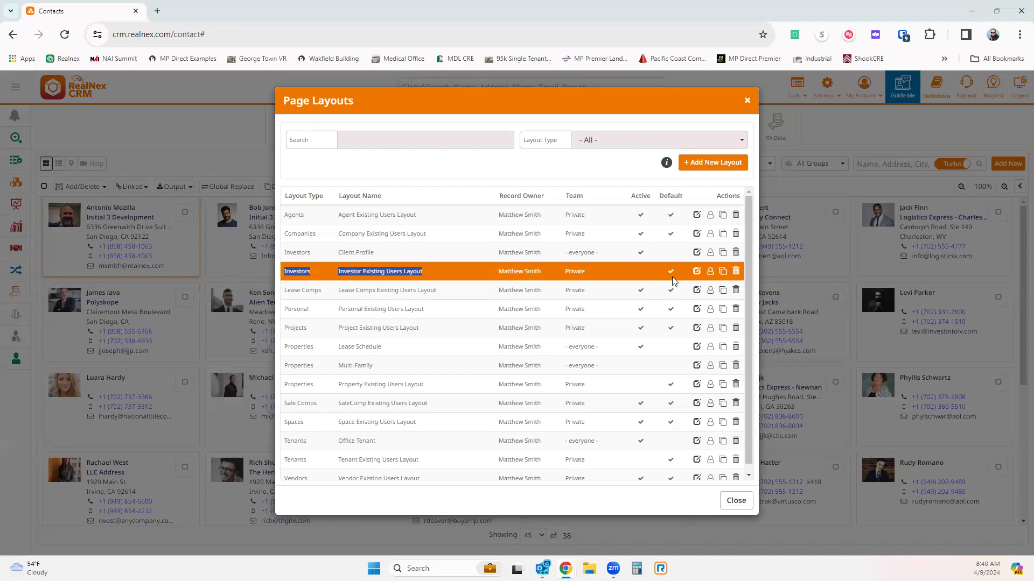
Start a new page layout of type Investors based on Company default, and close it without adding it
click(703, 163)
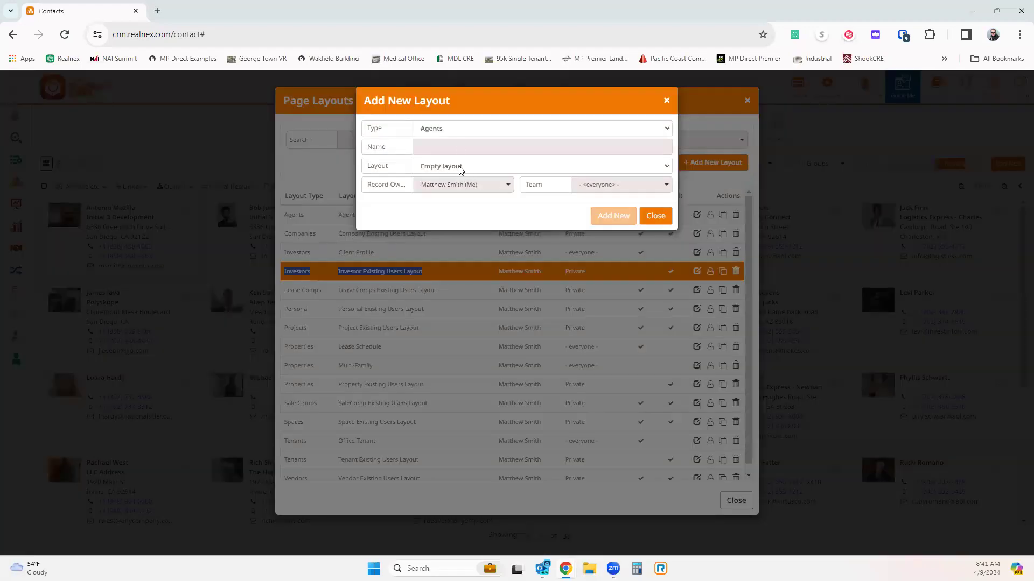
click(451, 129)
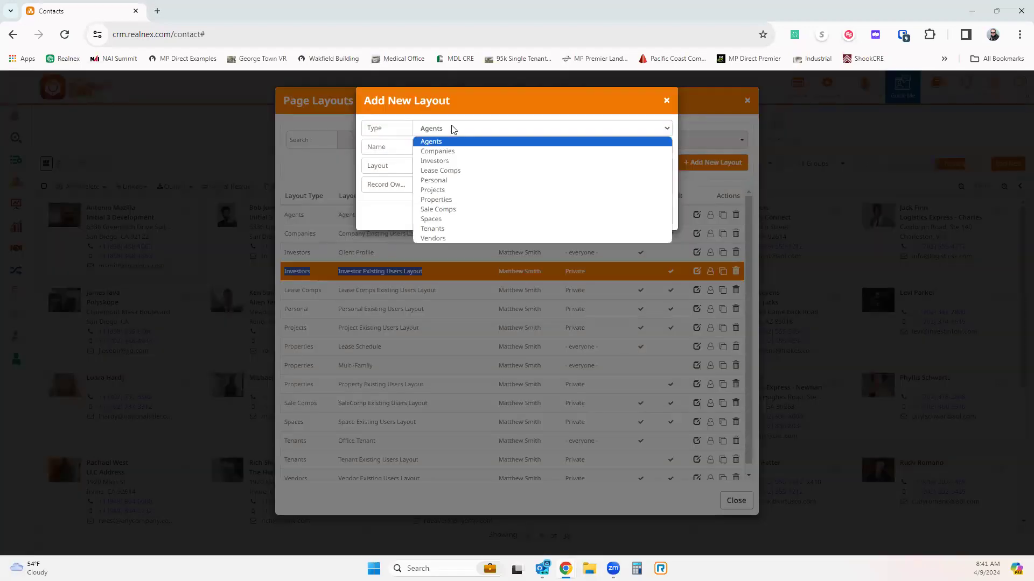
click(449, 159)
click(447, 167)
click(443, 191)
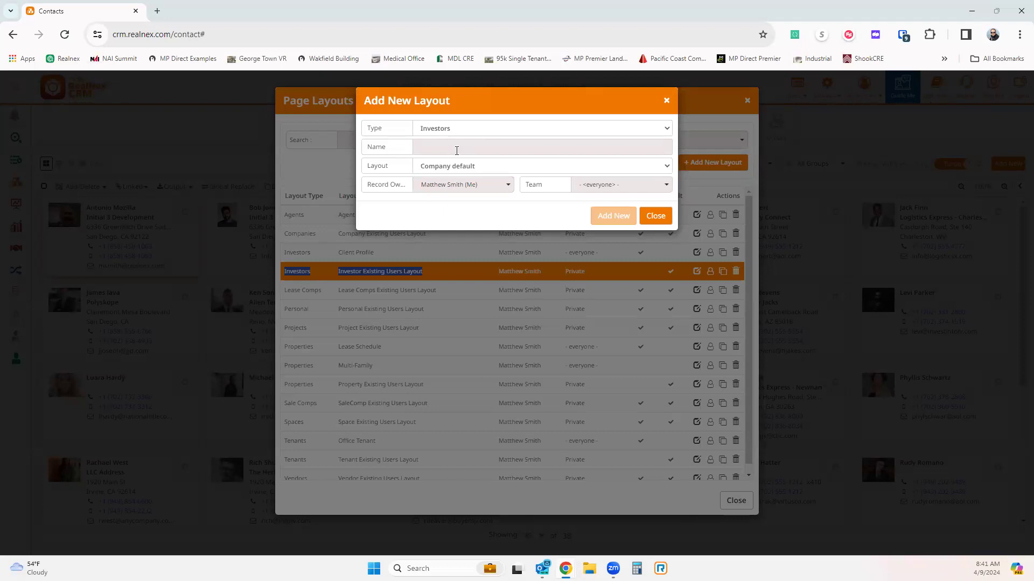
click(656, 217)
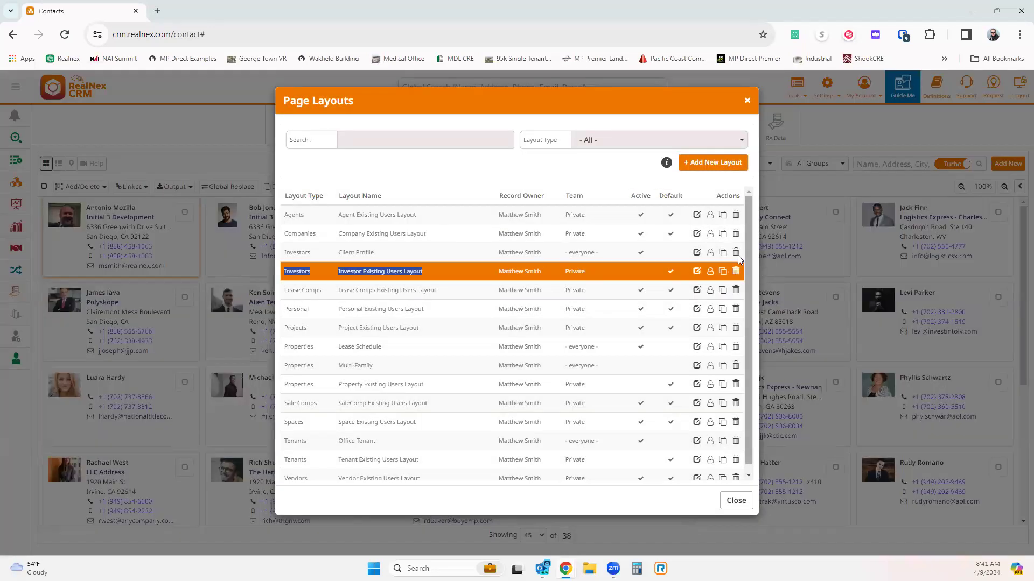
Try the default-for-everyone and visible-to-everyone options and check the team choices in the Client Profile layout's visibility settings, closing without saving
click(370, 250)
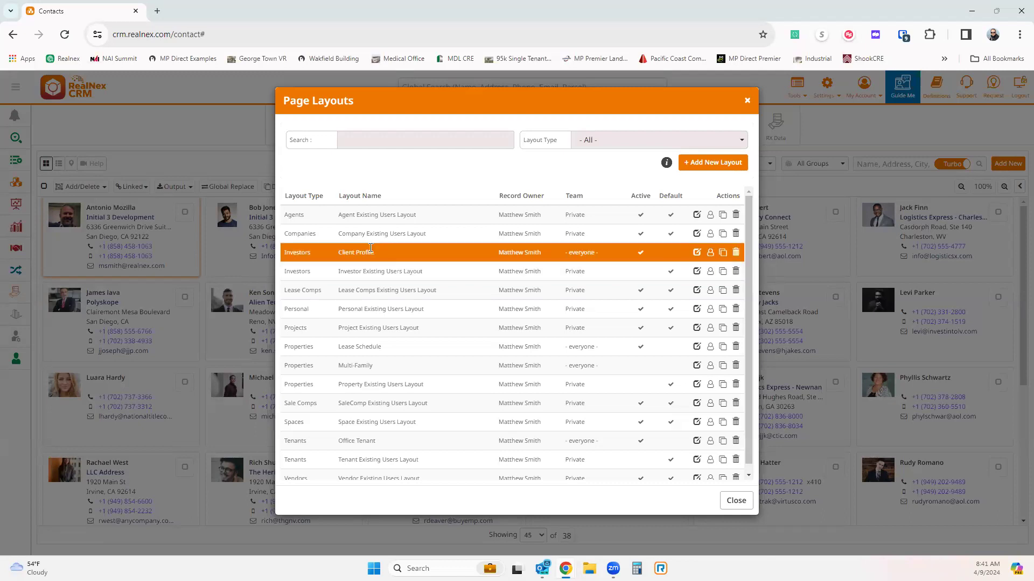
click(709, 254)
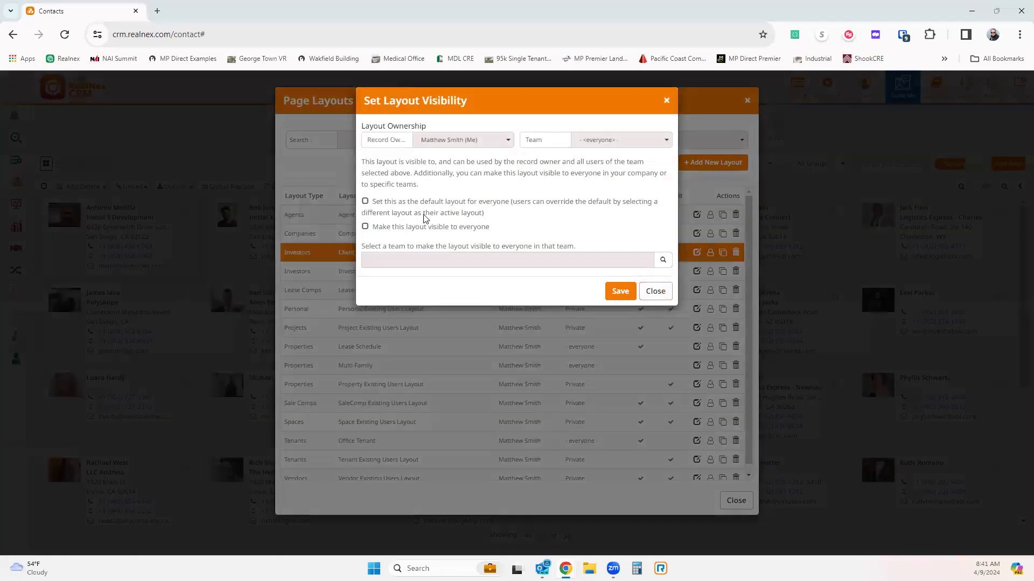
click(366, 202)
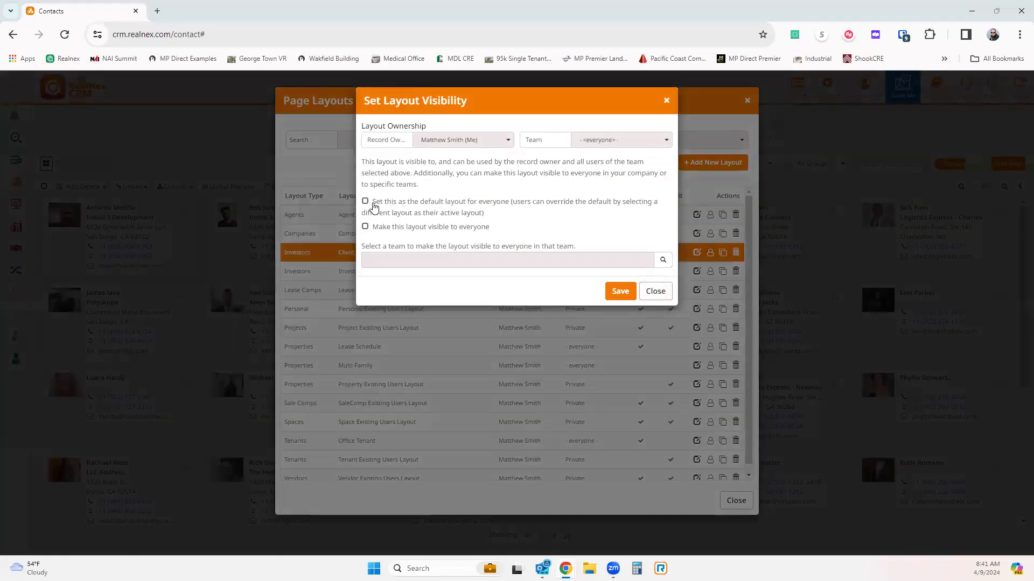
click(450, 211)
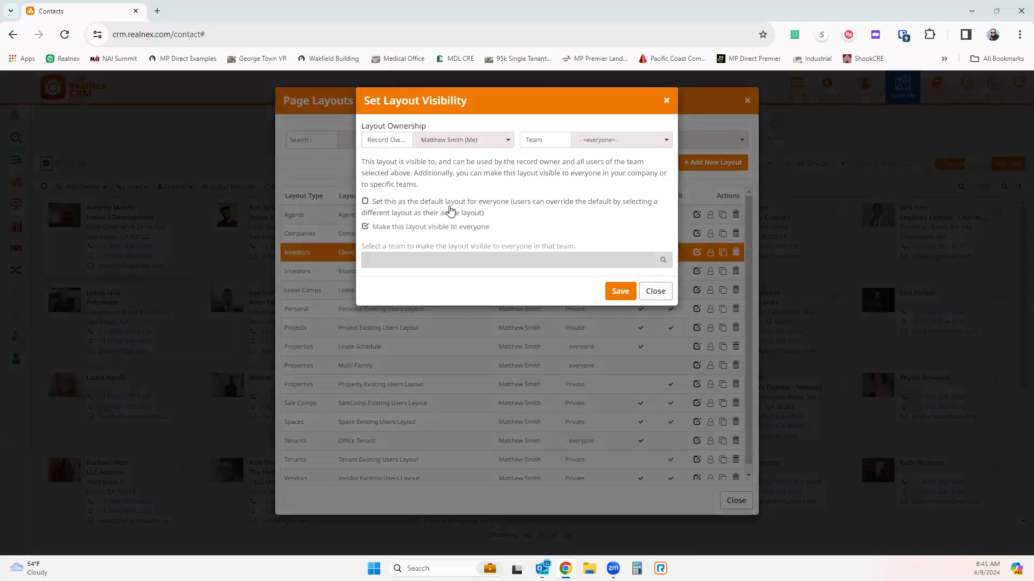
click(392, 230)
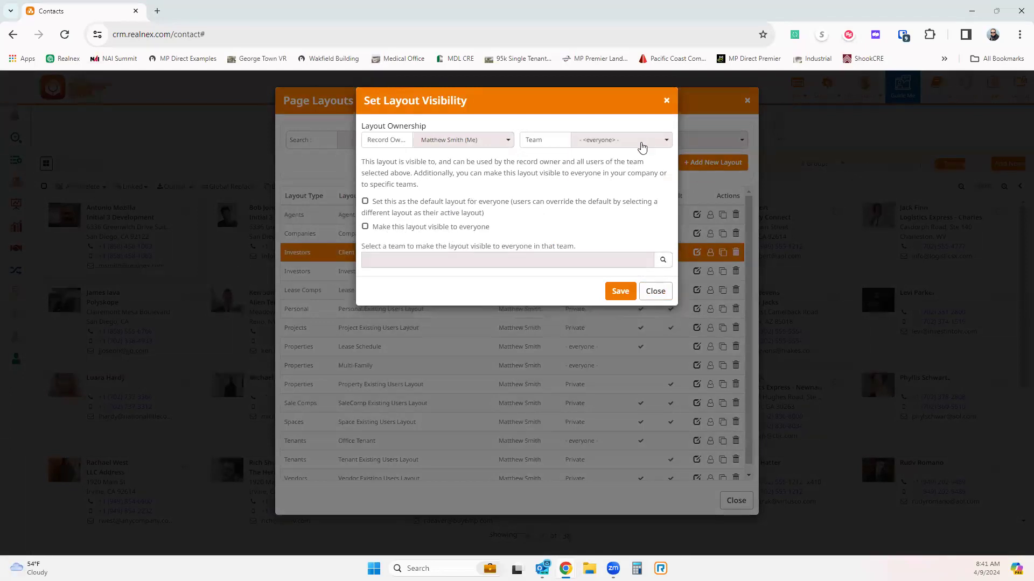
click(642, 145)
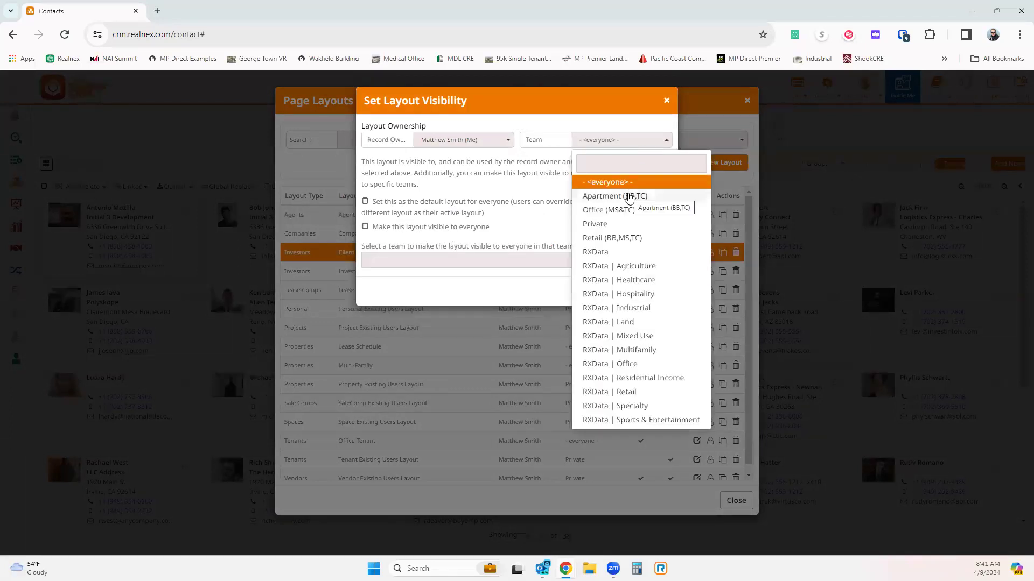
click(520, 223)
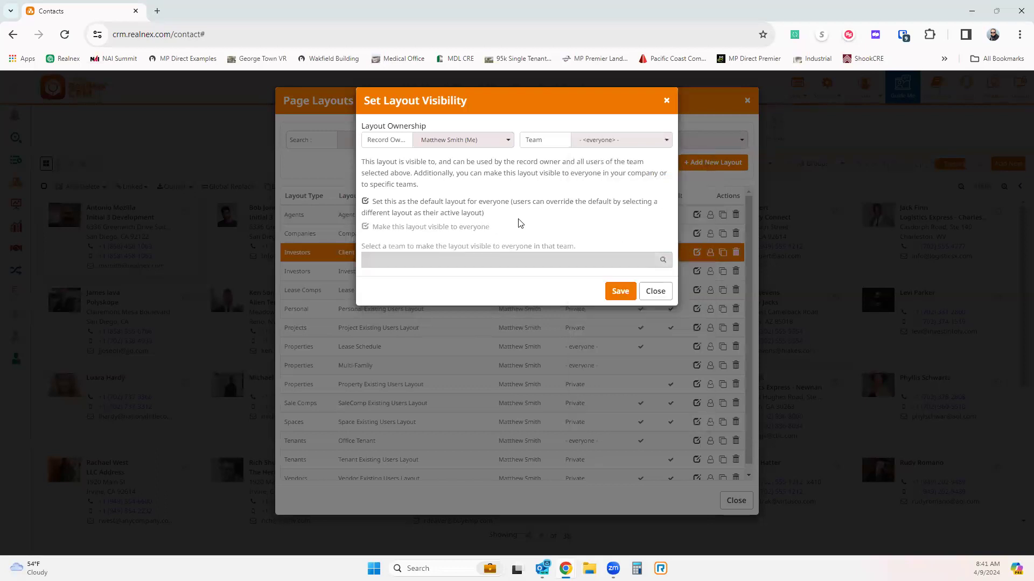
click(383, 204)
click(459, 234)
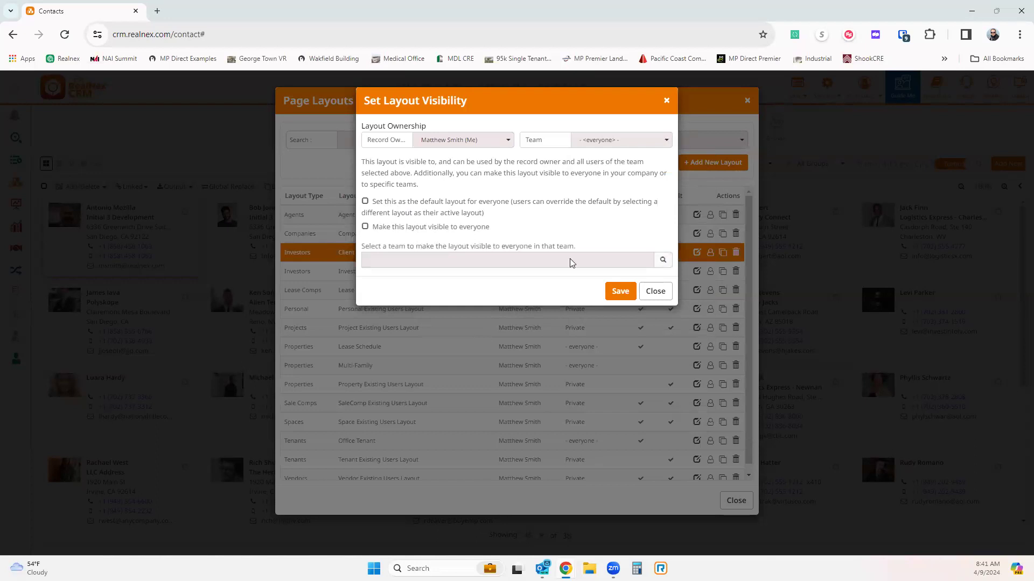
click(393, 260)
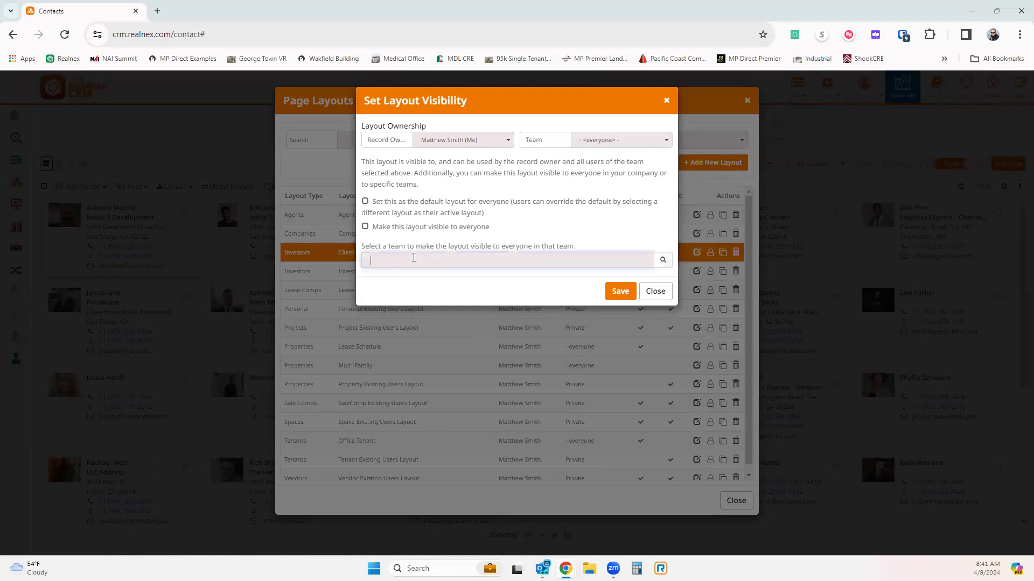
click(655, 292)
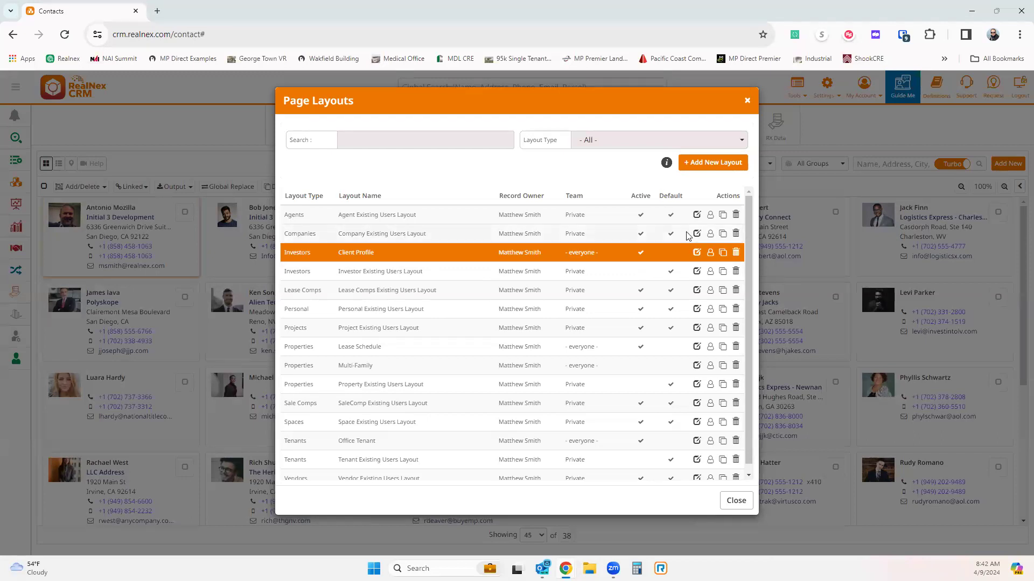
Review the layouts listed for the different record types, including Agents, Investors, Personal and Properties
click(420, 218)
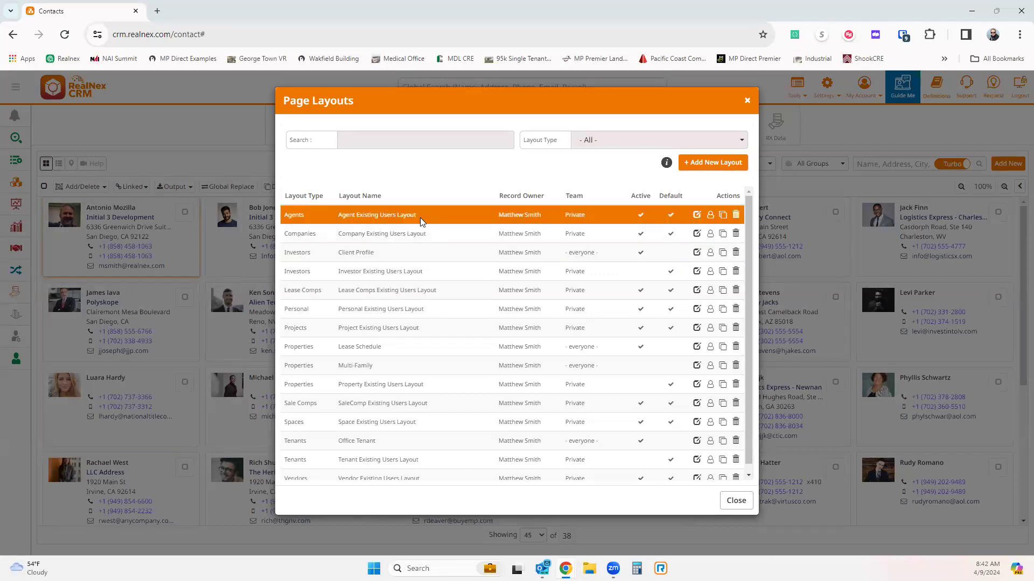
click(404, 259)
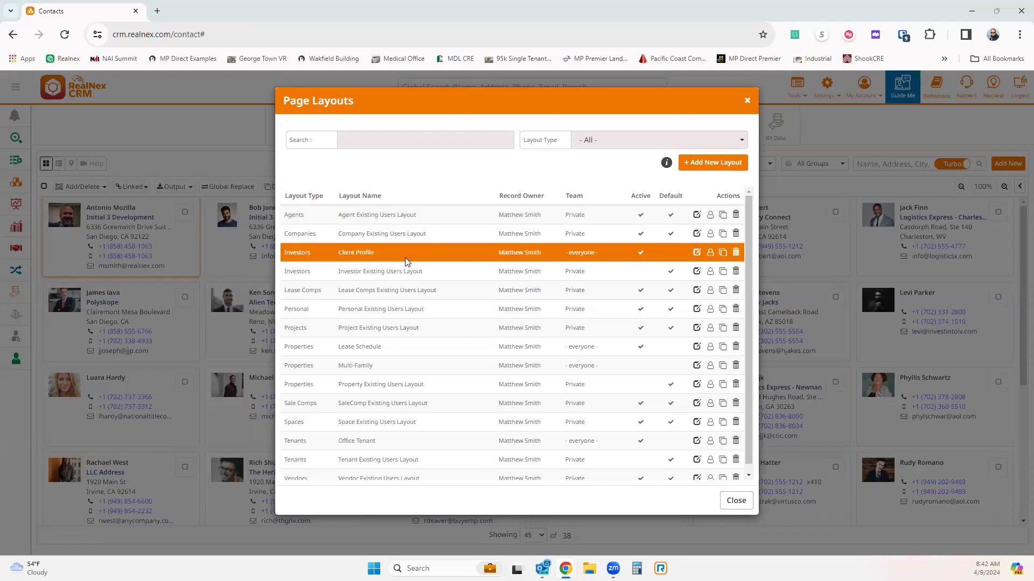
click(430, 316)
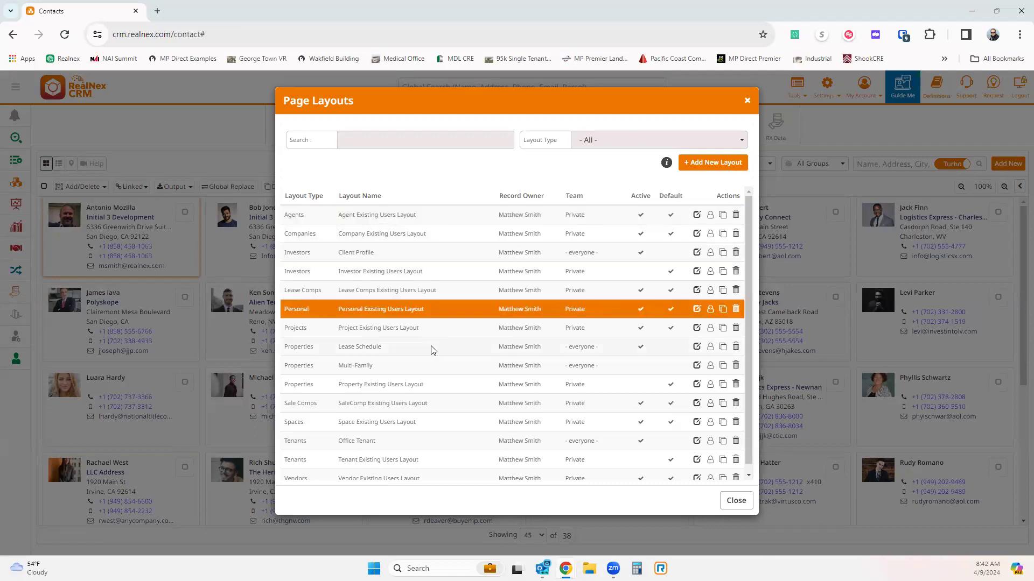
click(442, 349)
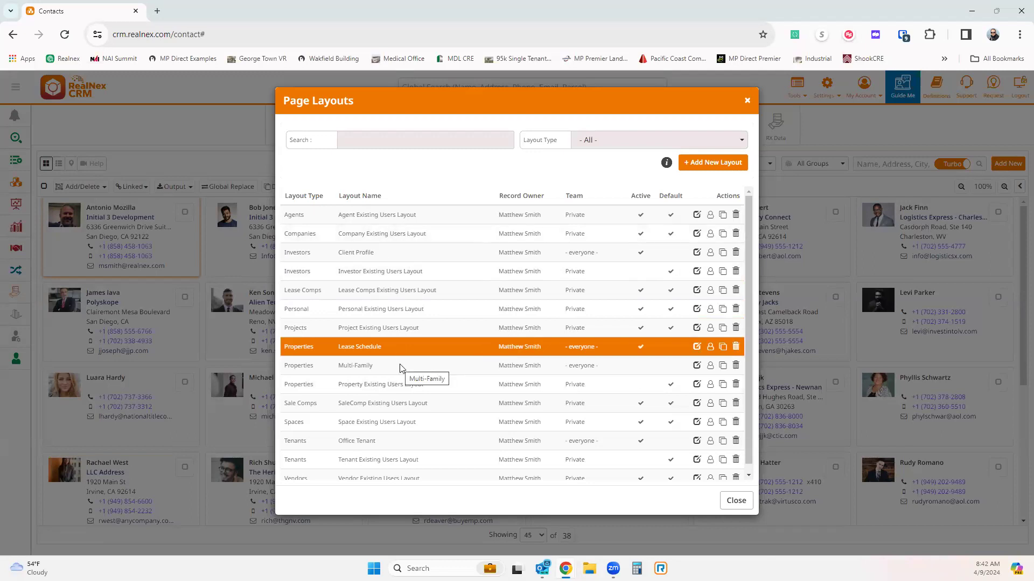
scroll(402, 337, down, 1)
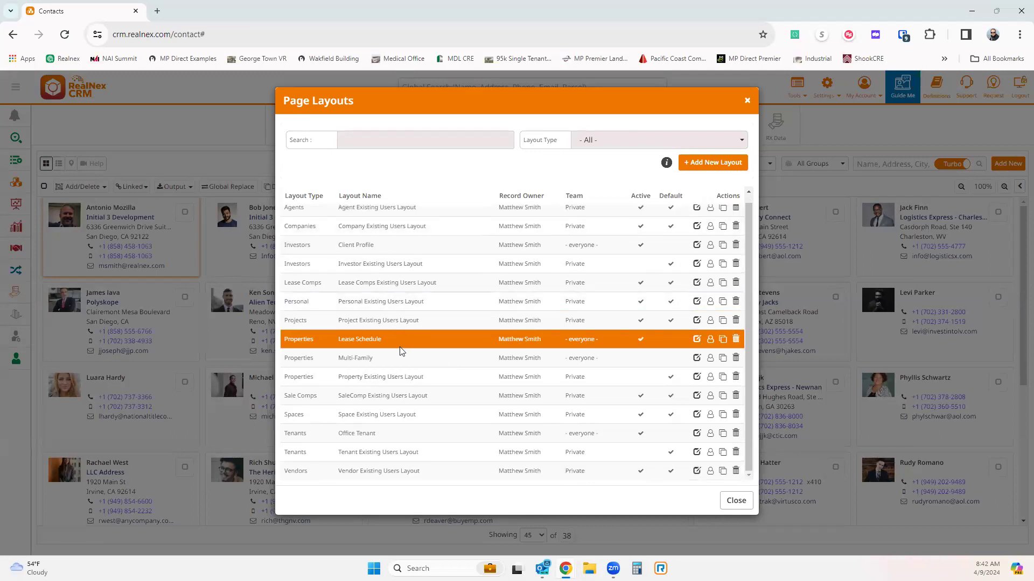